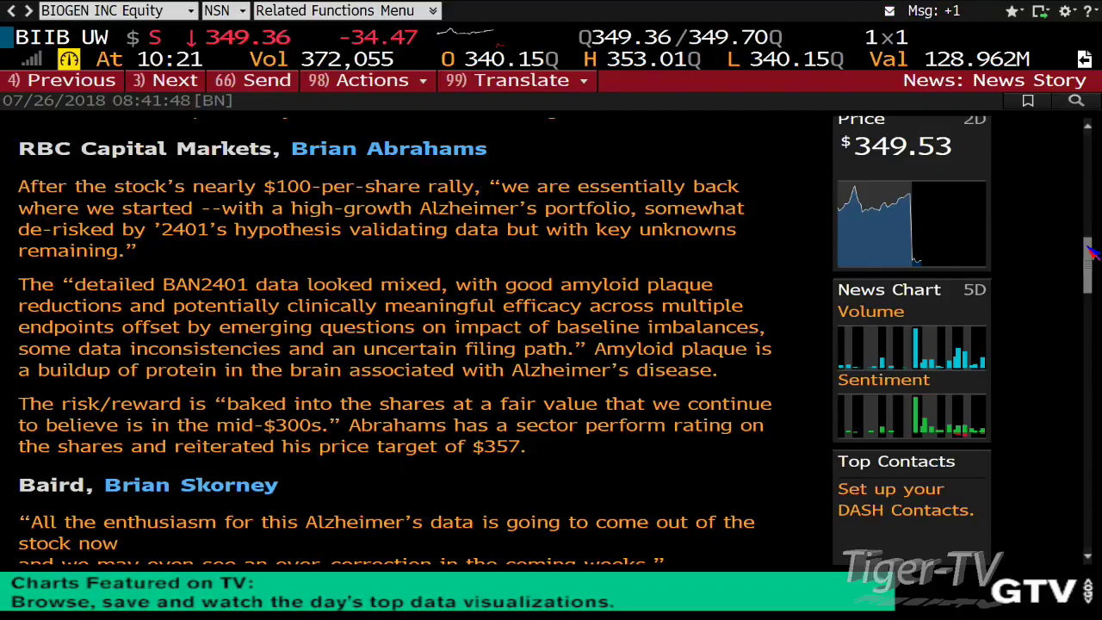
left_click_drag(1090, 251, 1100, 312)
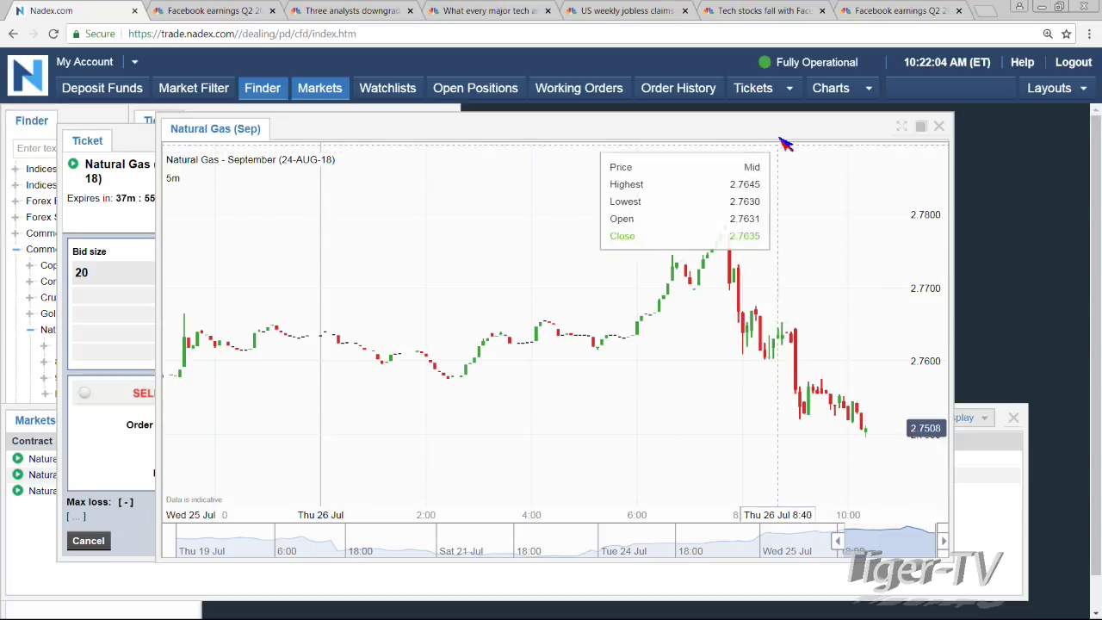
Close the Natural Gas (Sep) chart, and move the two 11AM order tickets clear of the Finder and contract list
left_click_drag(781, 138, 809, 137)
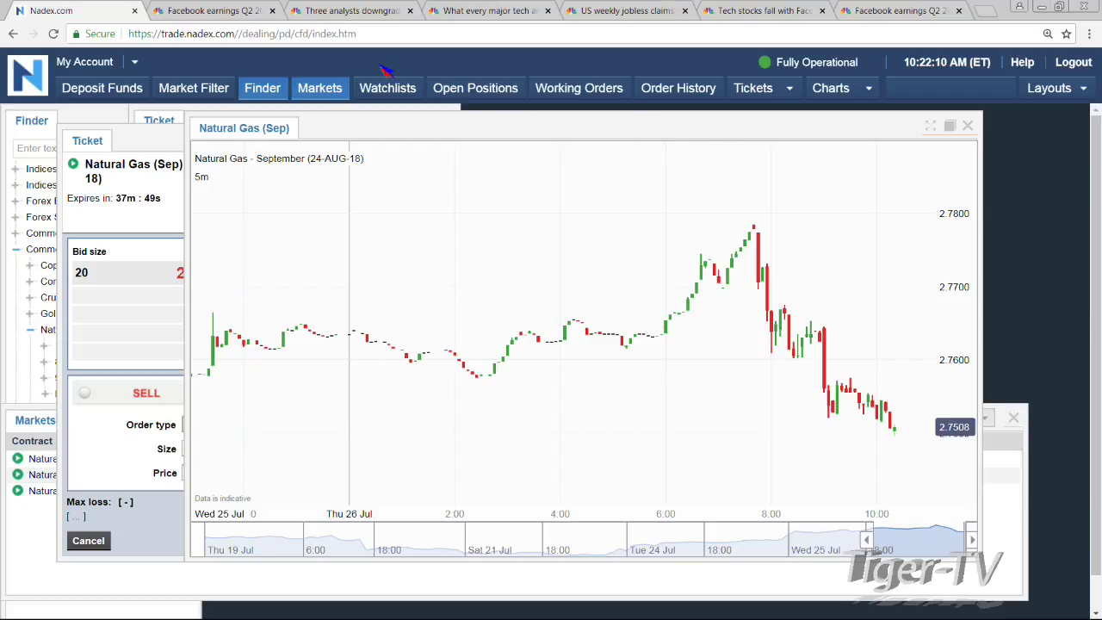
left_click(967, 125)
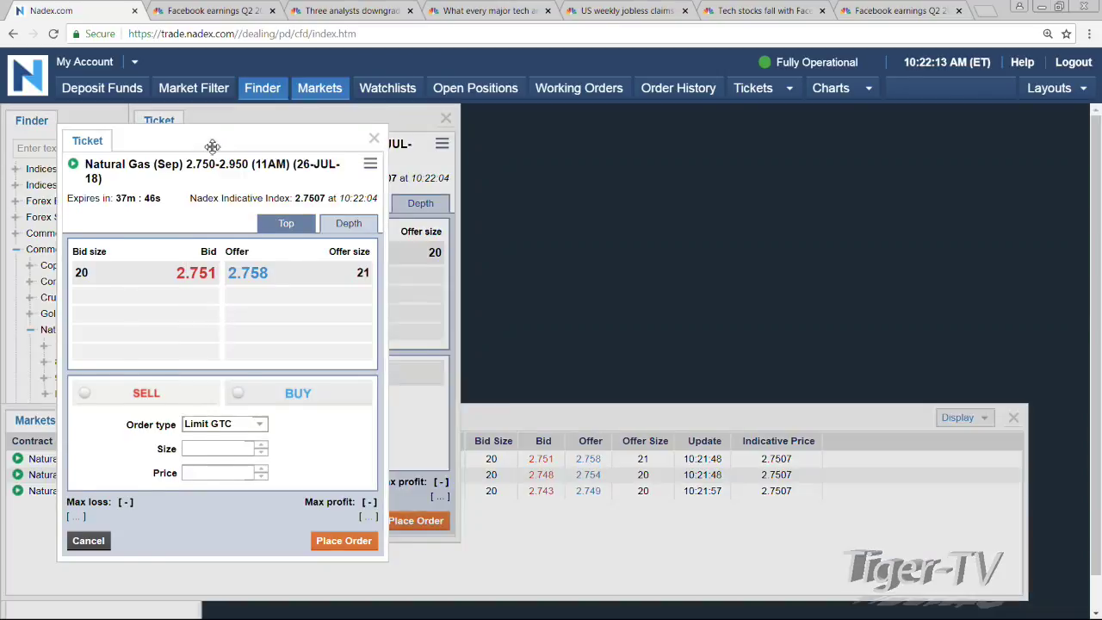
left_click_drag(214, 144, 677, 131)
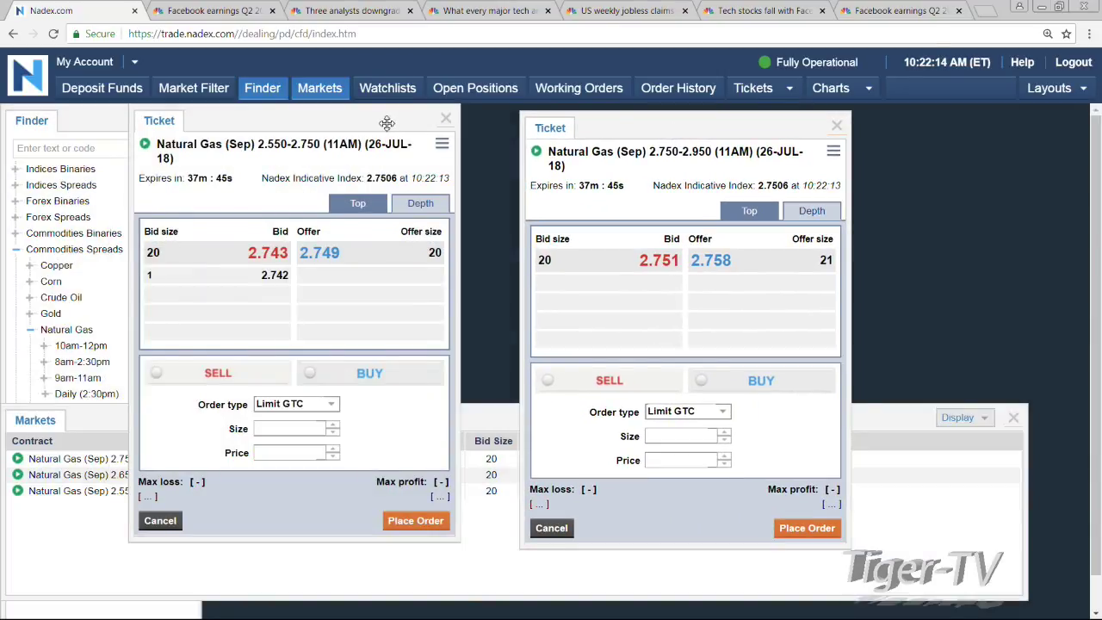
left_click_drag(386, 123, 896, 190)
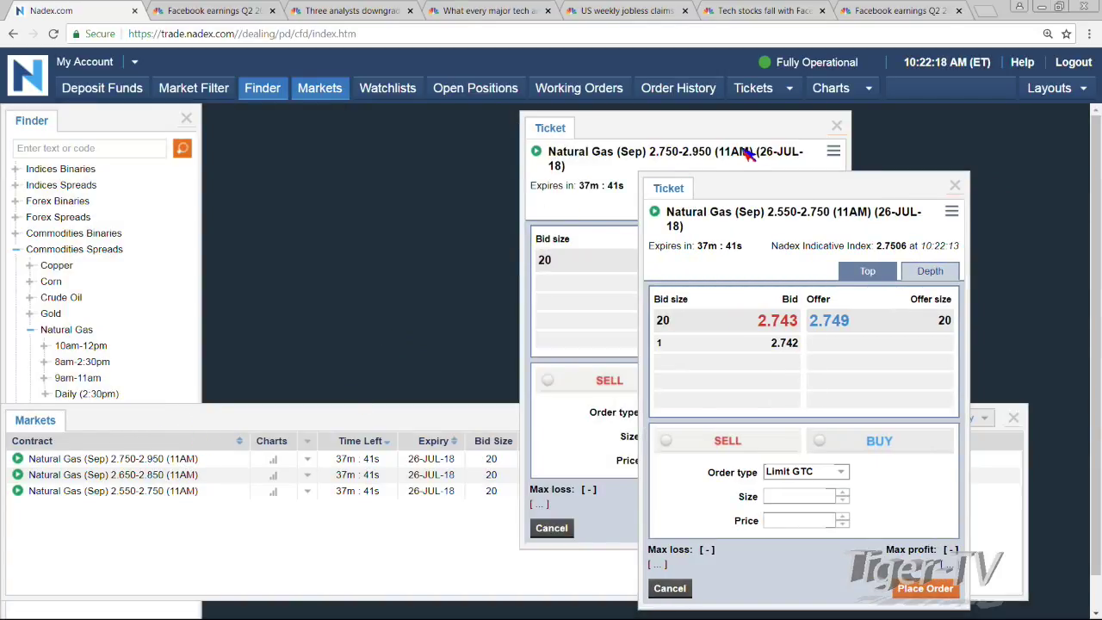
left_click(444, 408)
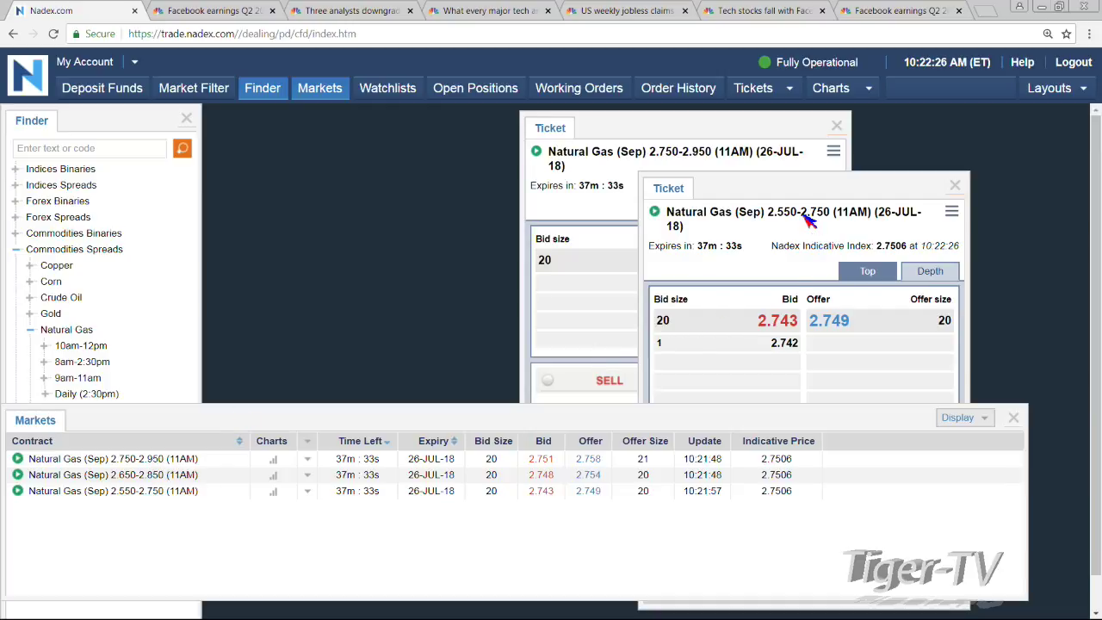
Set up a buy order for size 1 at 2.758 on the Natural Gas 2.750-2.950 (11AM) ticket
left_click_drag(641, 129, 213, 130)
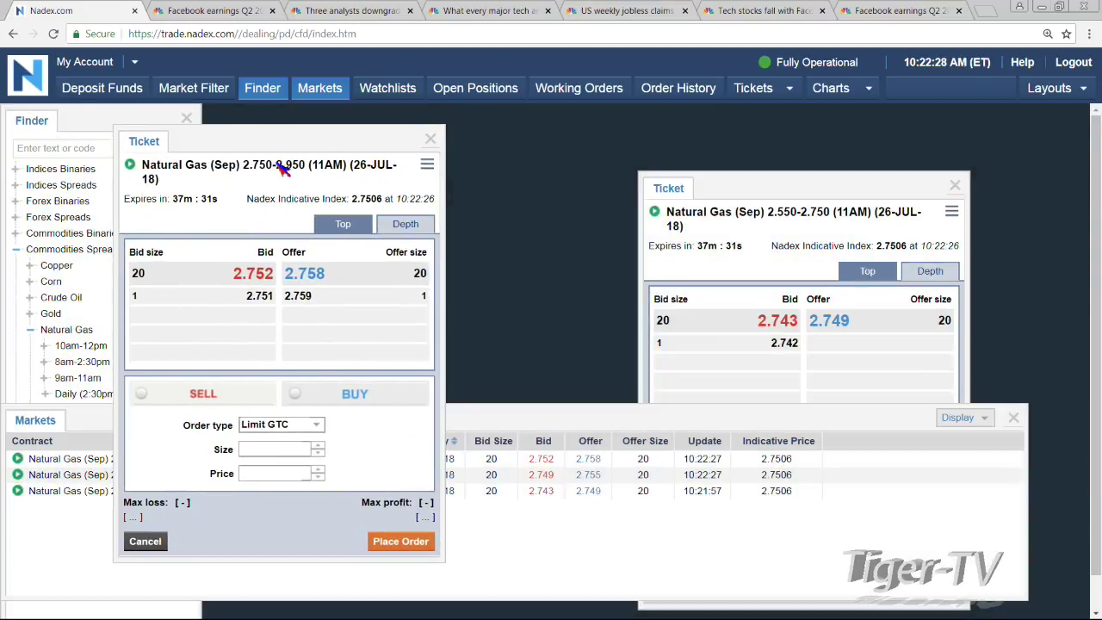
left_click(310, 394)
left_click(318, 445)
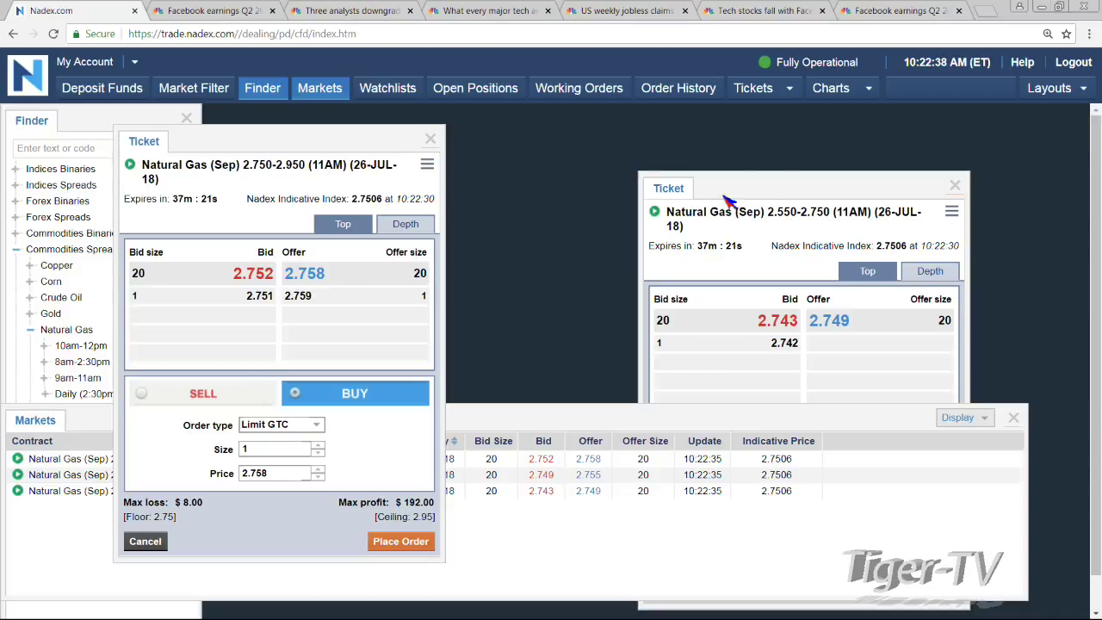
Place the 2.550-2.750 (11AM) ticket beside the buy ticket, and set it to sell size 1 at 2.743
left_click_drag(775, 195, 603, 148)
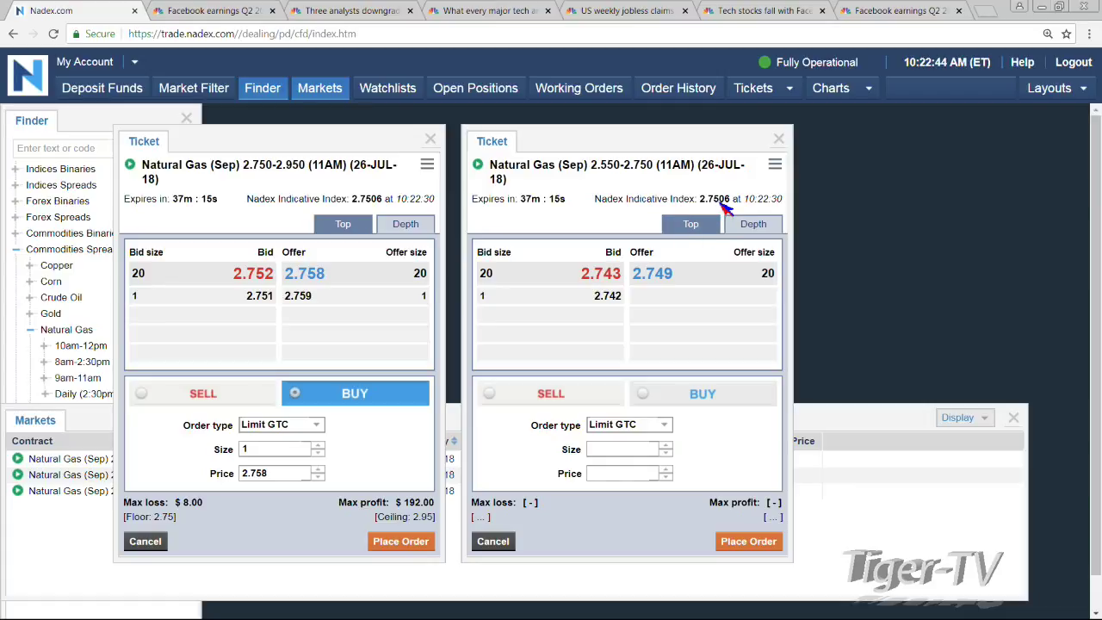
left_click(543, 393)
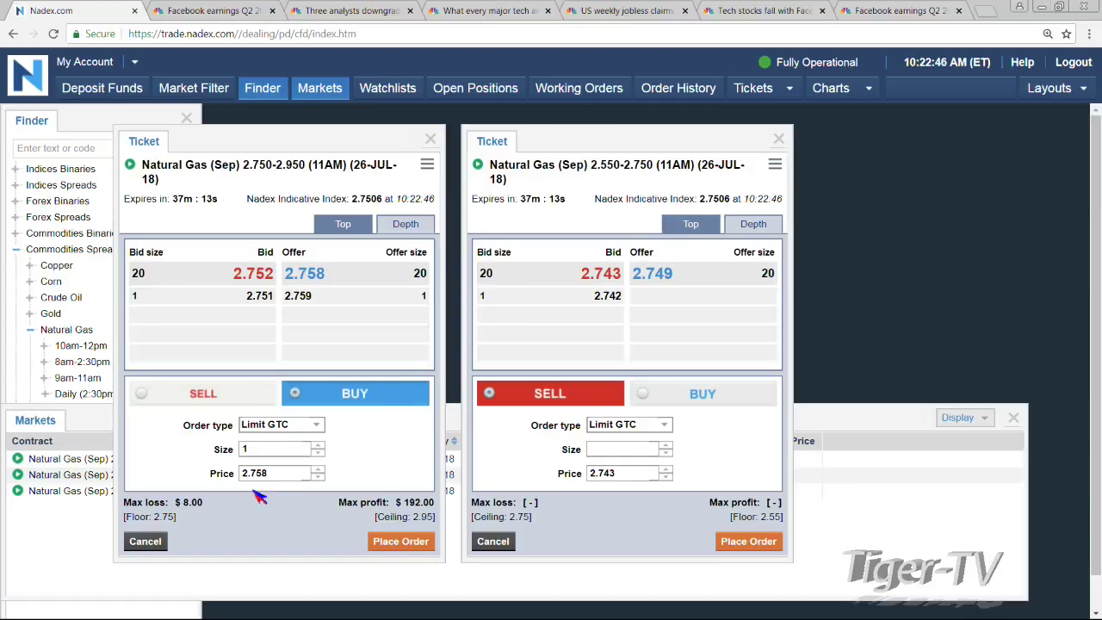
left_click(664, 444)
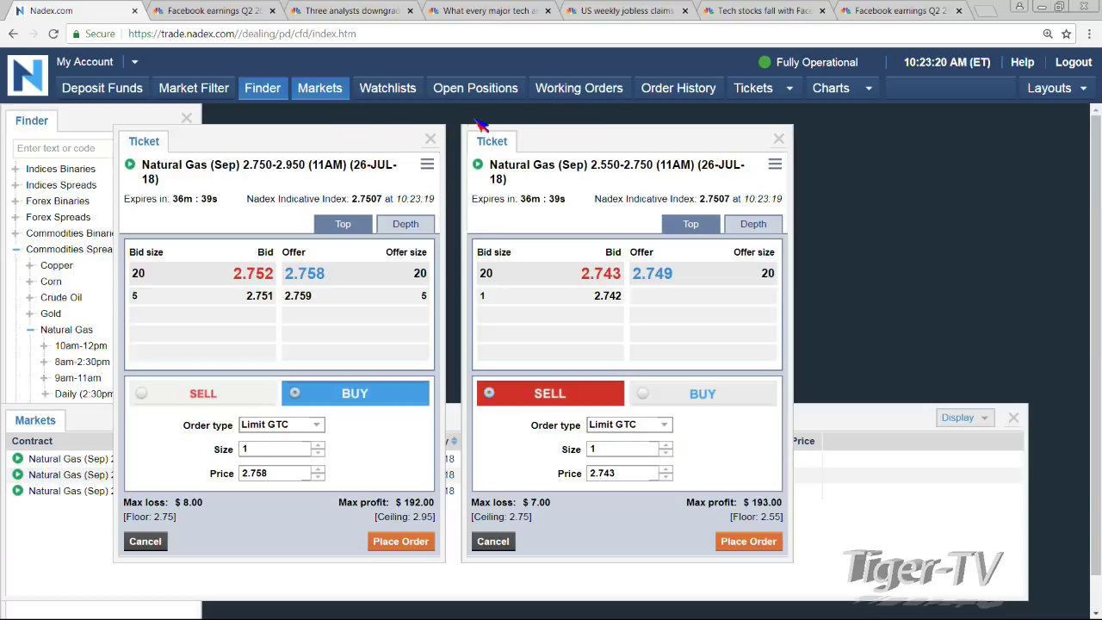
Close both 11AM tickets and list the 10am-12pm Natural Gas spread contracts
left_click(429, 139)
left_click(778, 138)
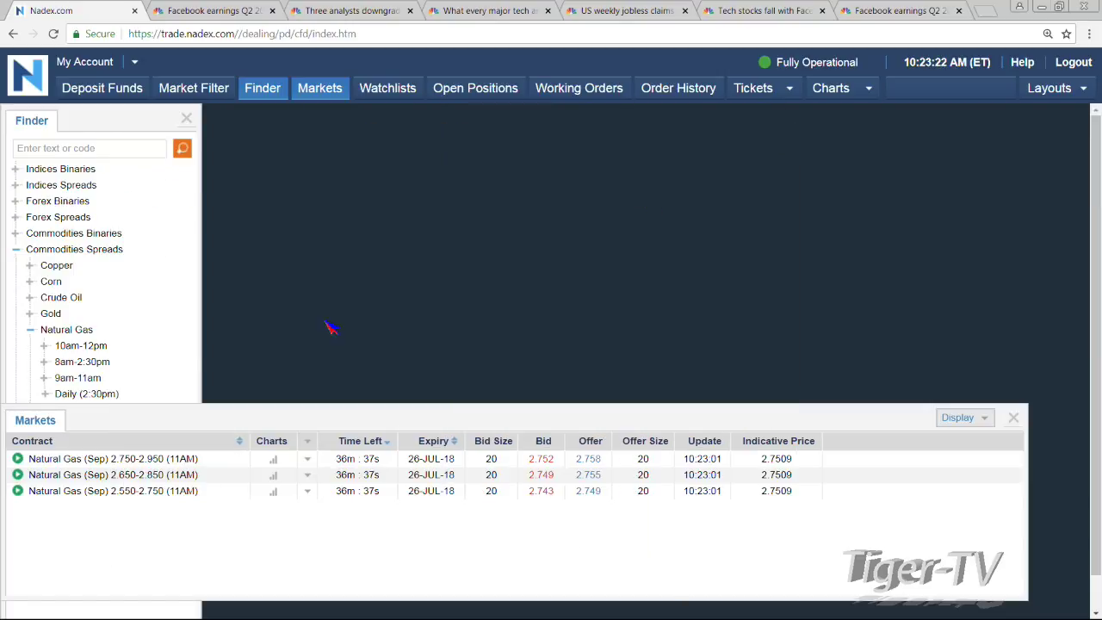
left_click(90, 346)
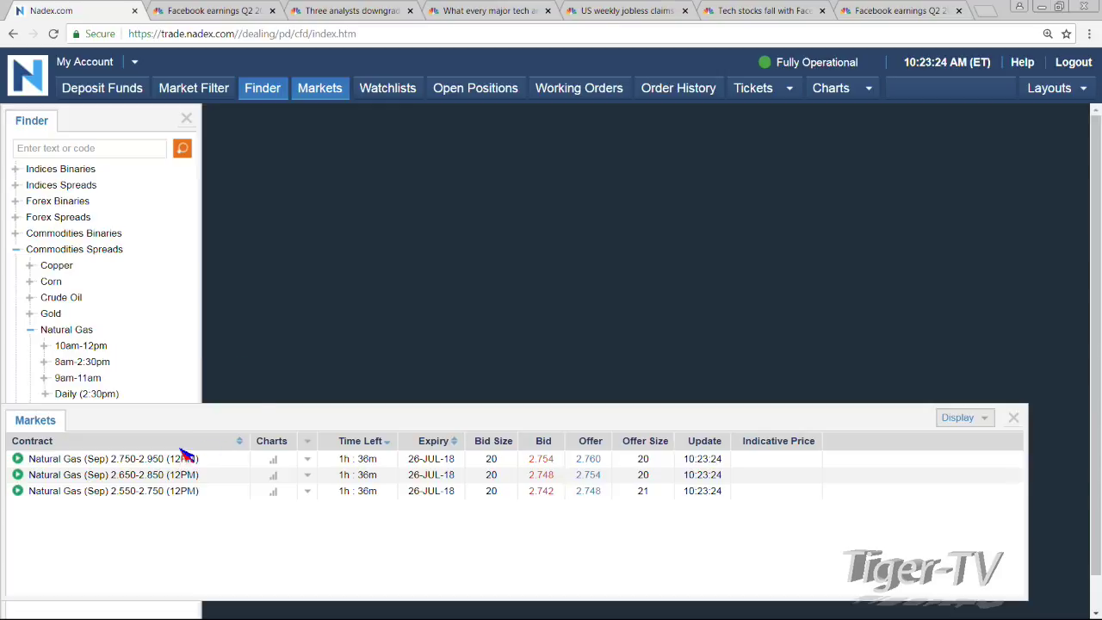
Open a ticket for Natural Gas 2.750-2.950 (12PM) and set it to buy size 1 at 2.760
left_click(166, 458)
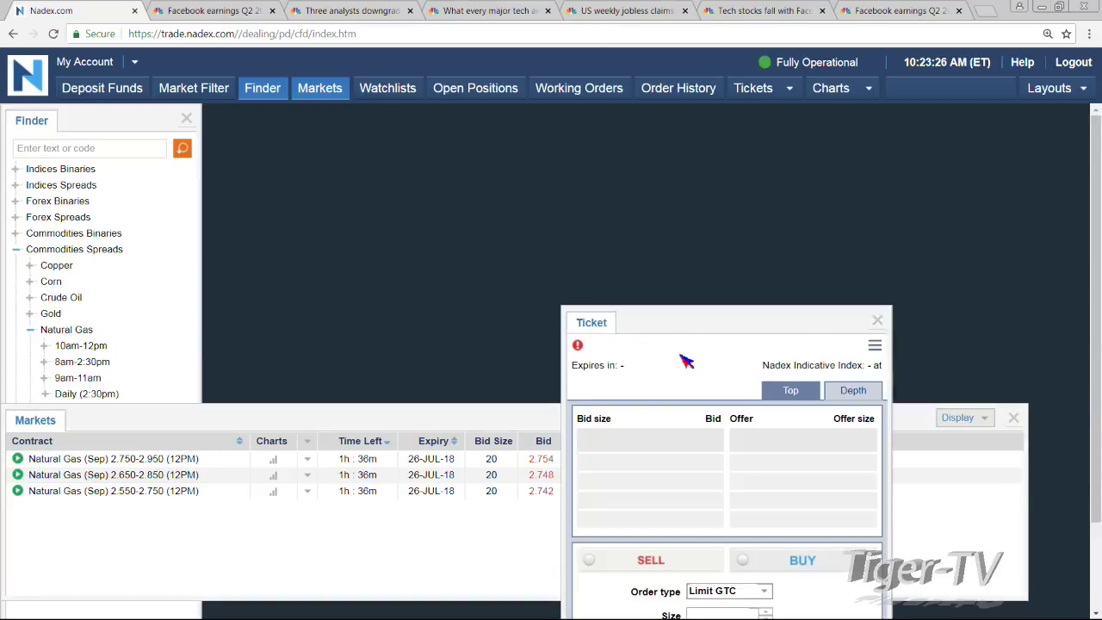
left_click_drag(760, 315, 600, 158)
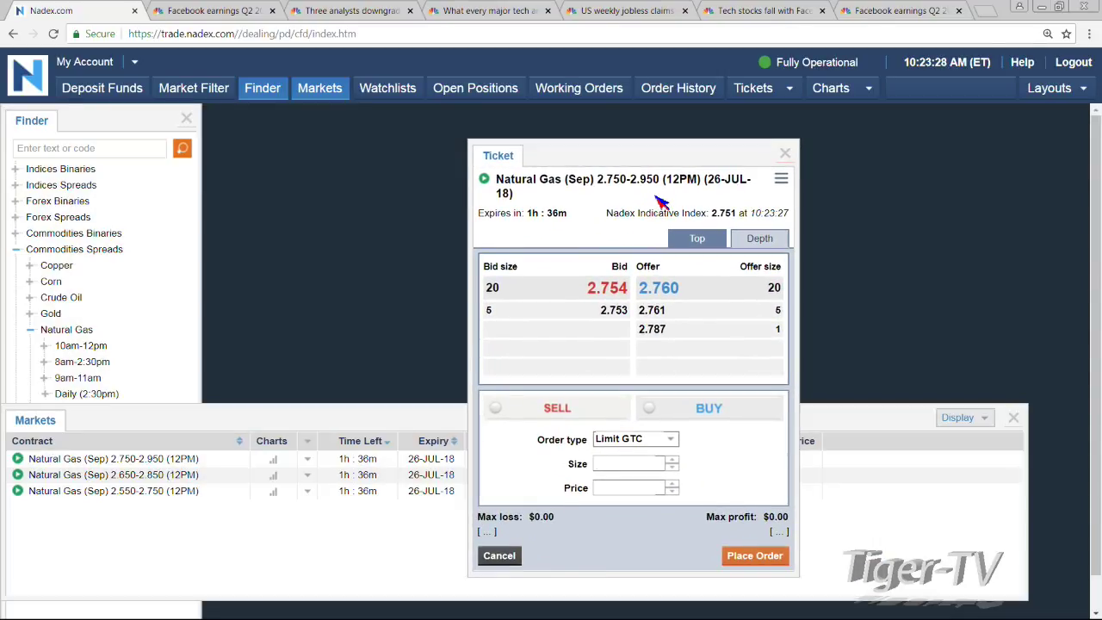
left_click(680, 396)
left_click(672, 460)
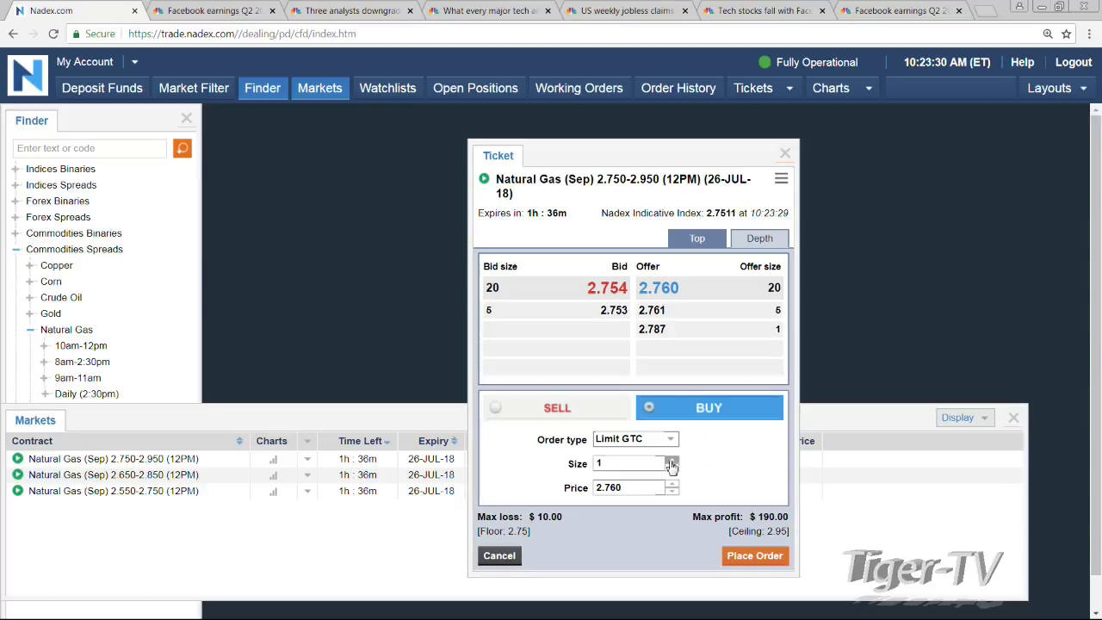
Open a ticket for Natural Gas 2.550-2.750 (12PM), set it to sell size 1 at 2.742, and arrange both tickets side by side
left_click(181, 493)
left_click_drag(704, 347, 276, 144)
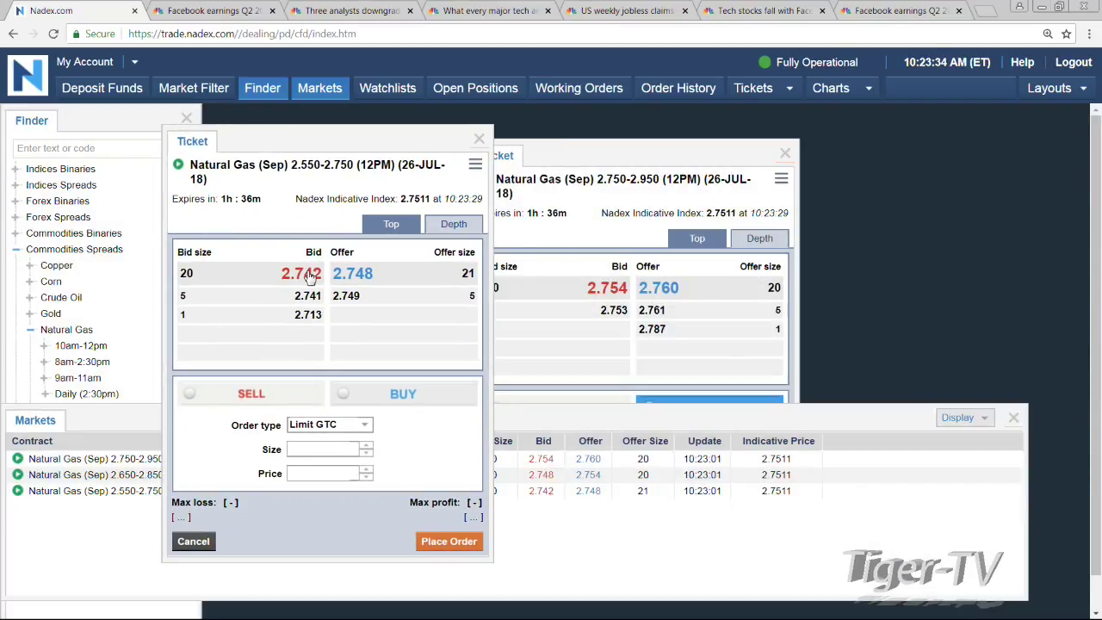
left_click(304, 274)
left_click(369, 446)
left_click_drag(573, 151, 608, 146)
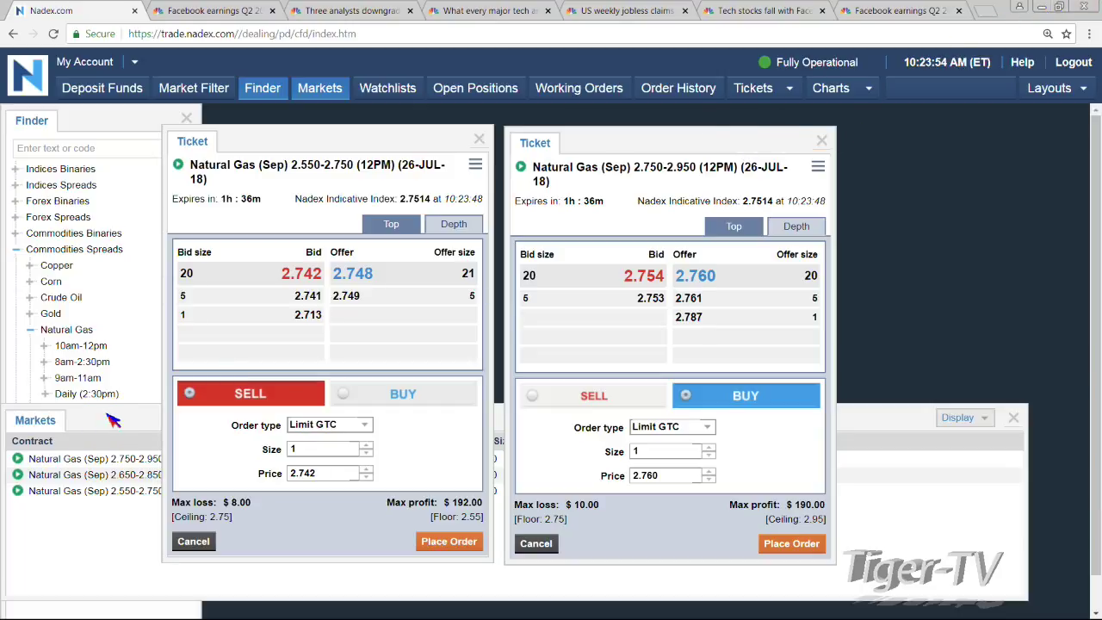
From the 8am-2:30pm spreads, set up a sell of size 1 at 2.750 on Natural Gas 2.600-3.000 (2:30PM), and close the ticket
left_click(97, 363)
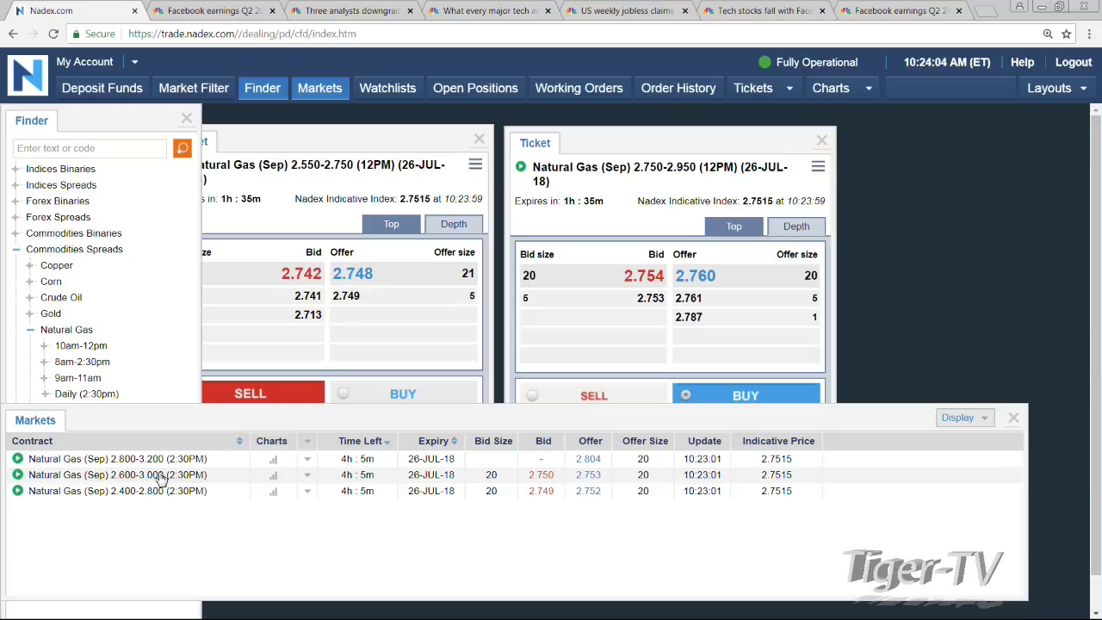
left_click(164, 480)
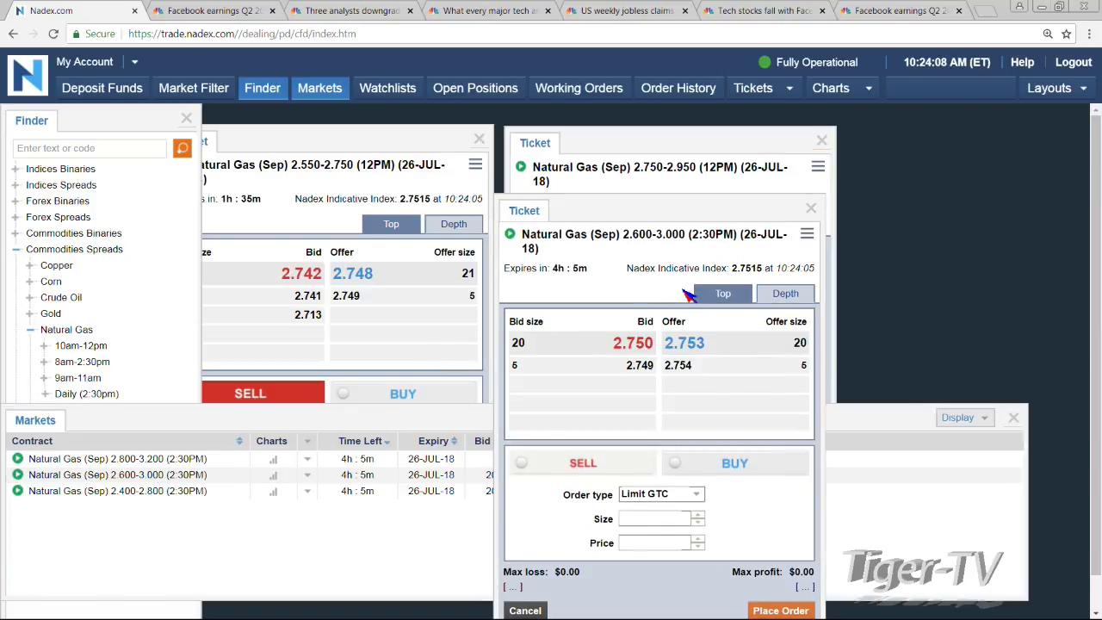
left_click(634, 345)
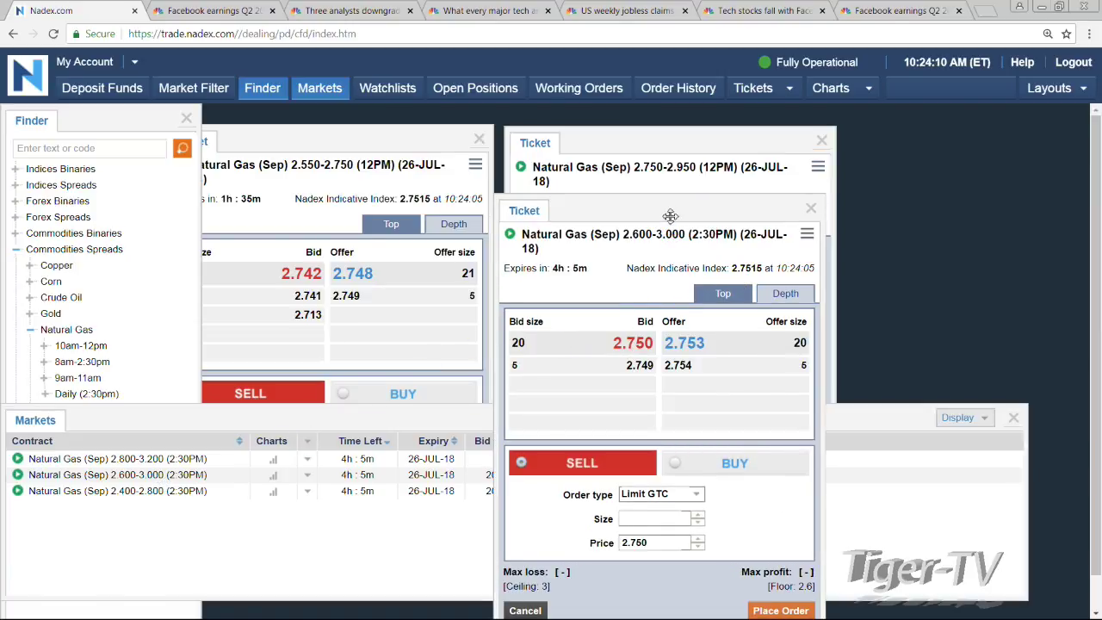
left_click_drag(670, 226, 664, 191)
left_click(690, 448)
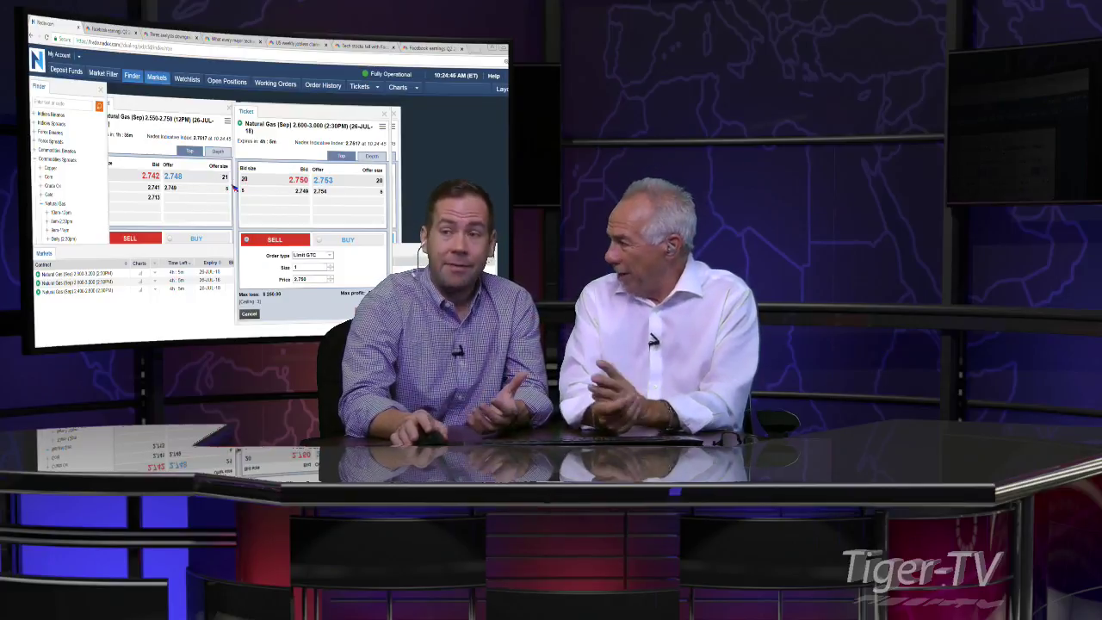
left_click(384, 115)
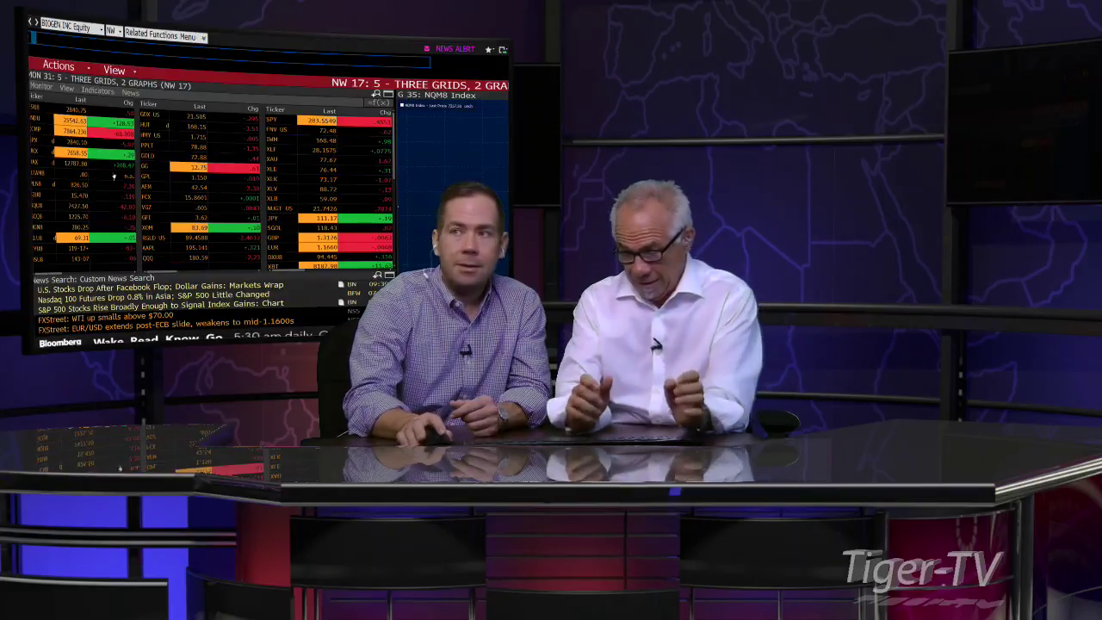
Switch to the Bloomberg terminal, run CRB to list the commodity futures, and load Natural Gas
type("CRB")
key("Return")
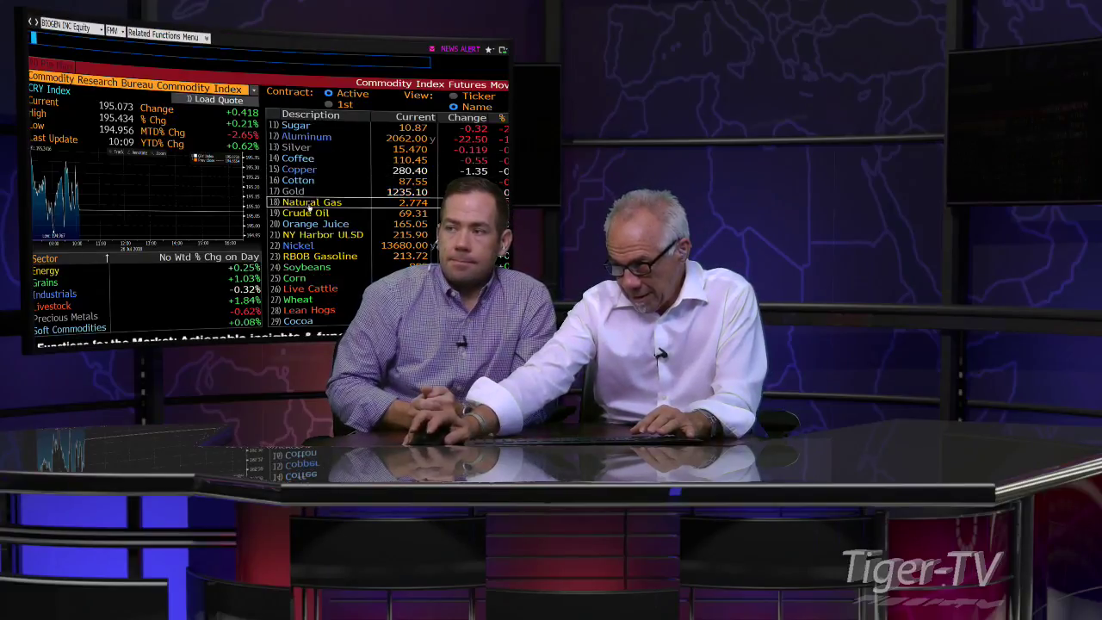
left_click(322, 205)
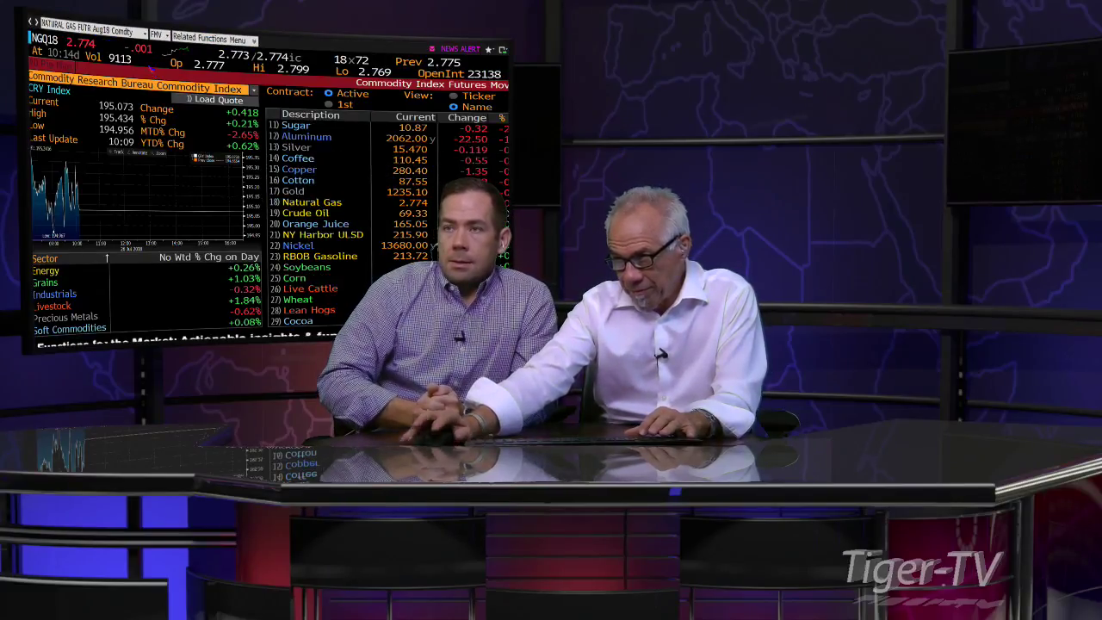
Open the GPO bar chart for the Aug18 natural gas future and add Volume to the chart content
type("GPO")
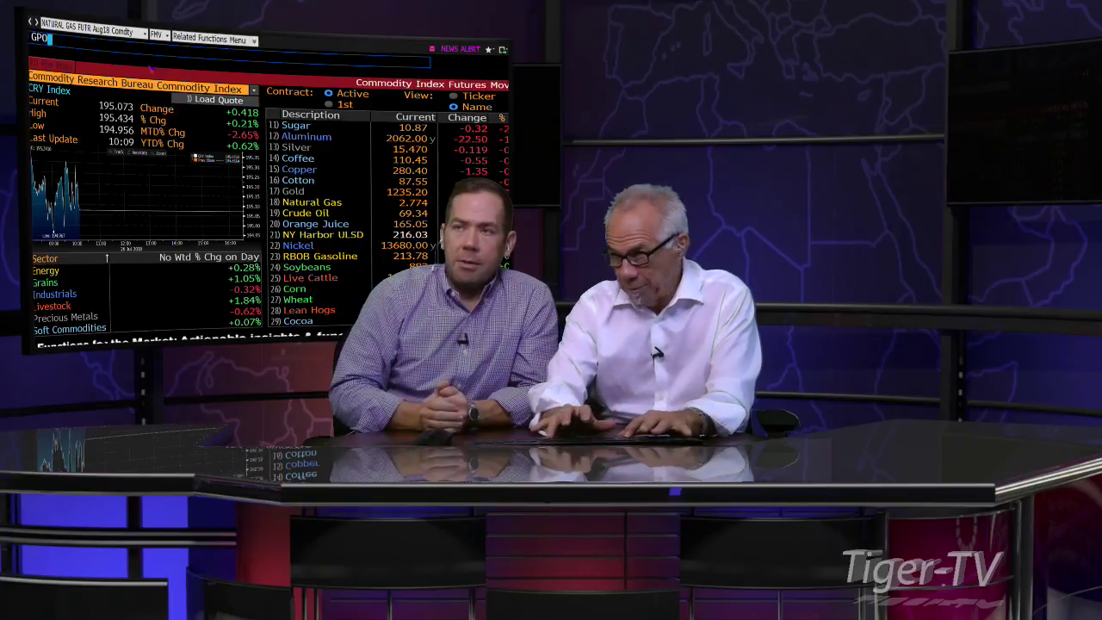
key("Return")
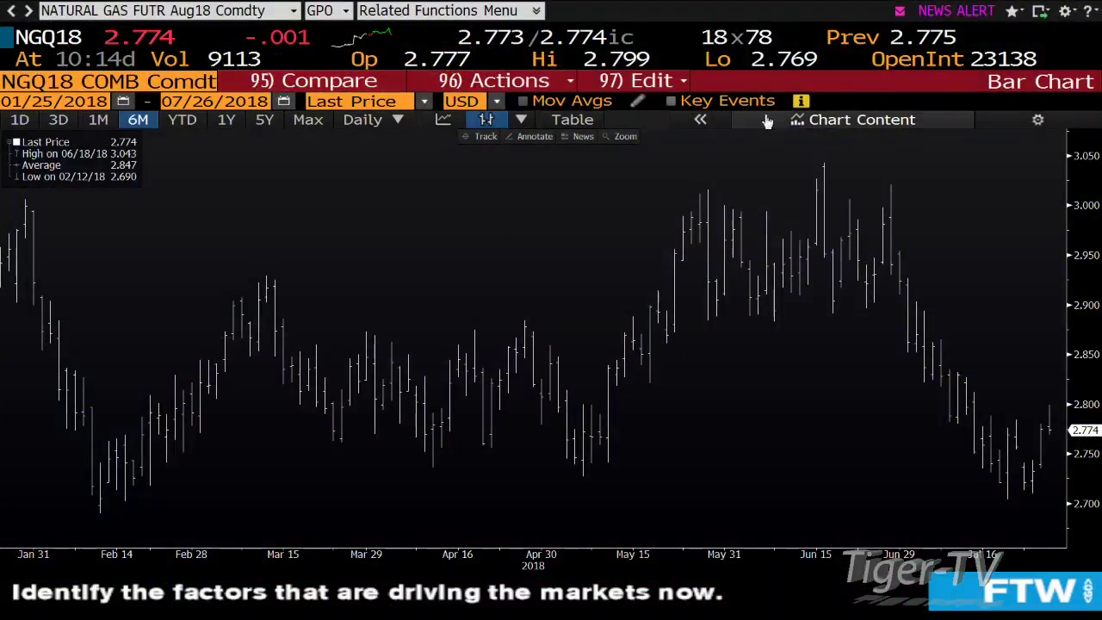
left_click(800, 125)
left_click(771, 266)
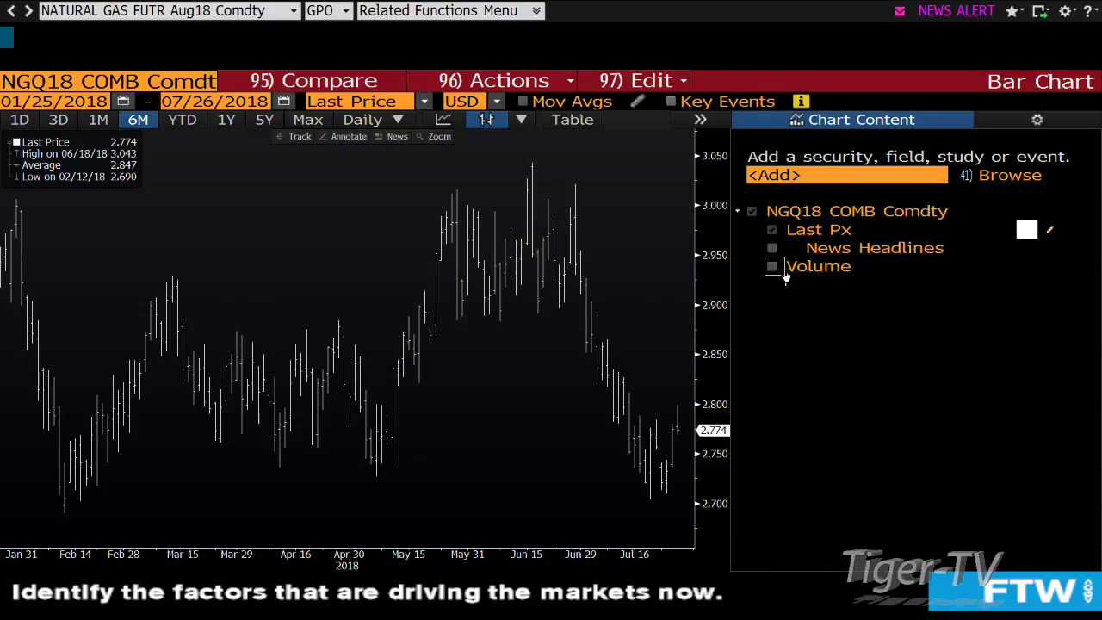
left_click(852, 127)
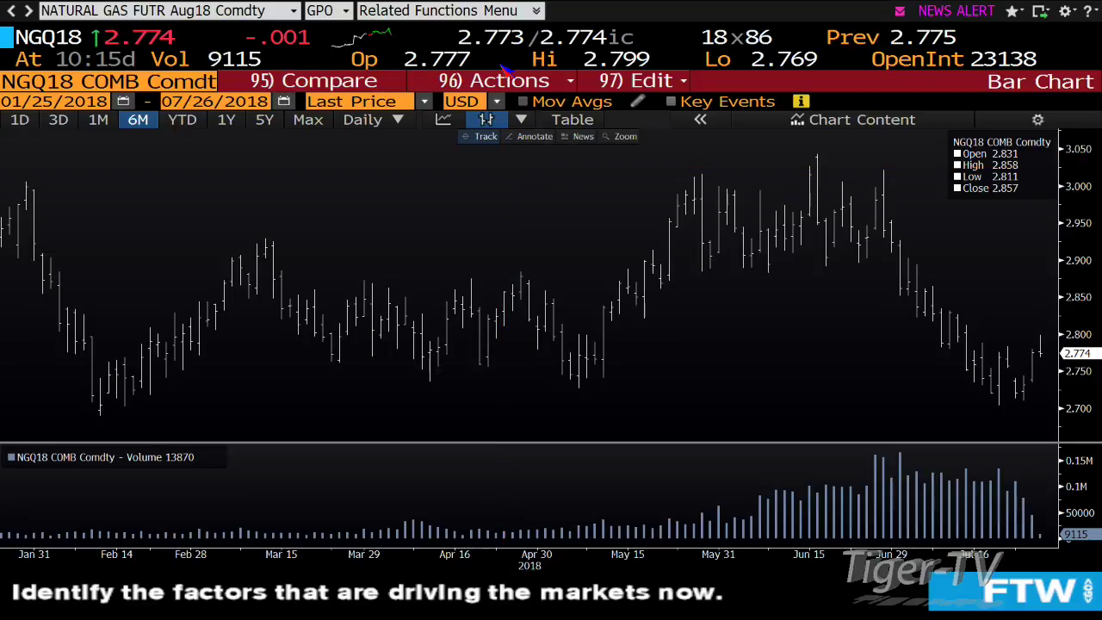
Open the market monitor NW17
type("NW17")
key("Return")
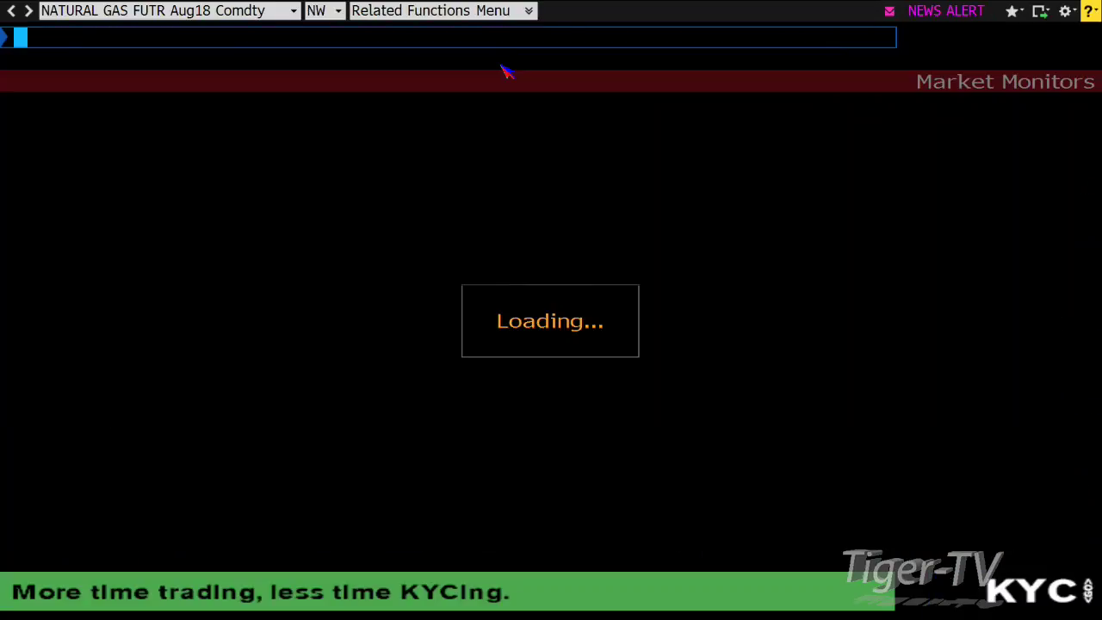